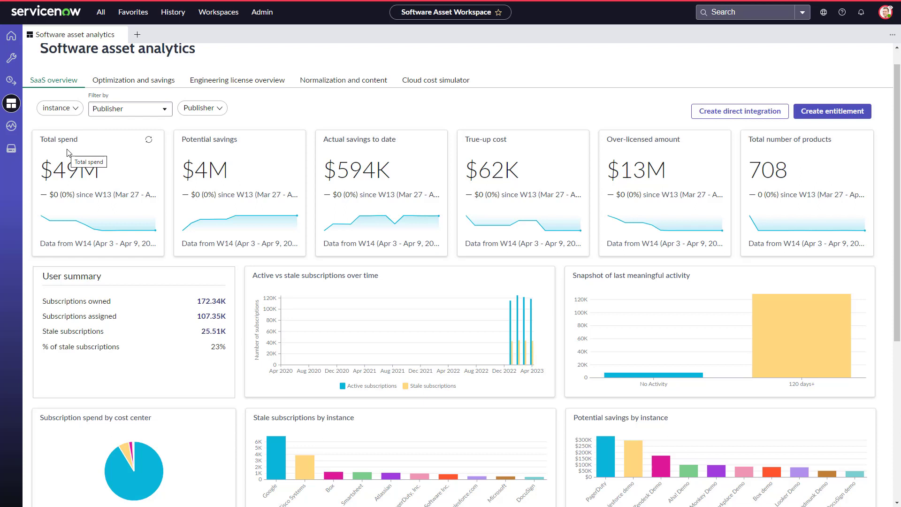
- View the Software asset overview and return to the Software asset analytics dashboard
click(10, 41)
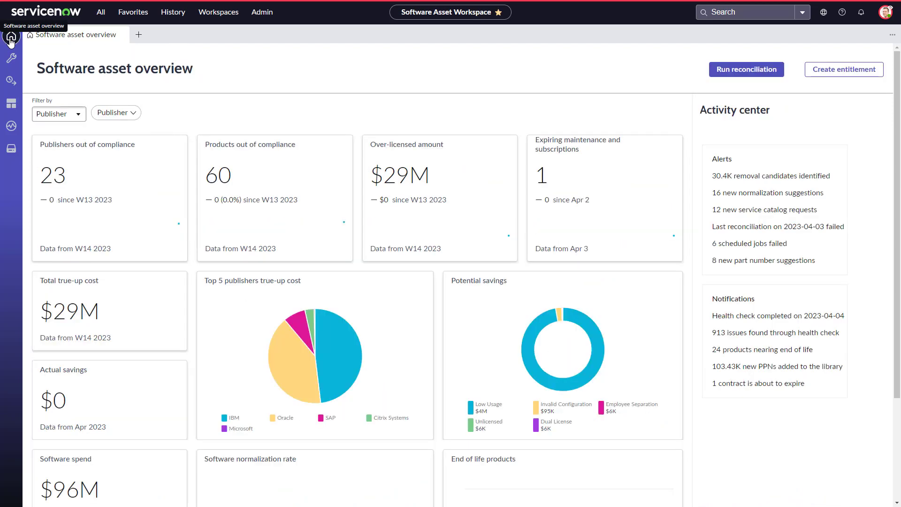
click(18, 104)
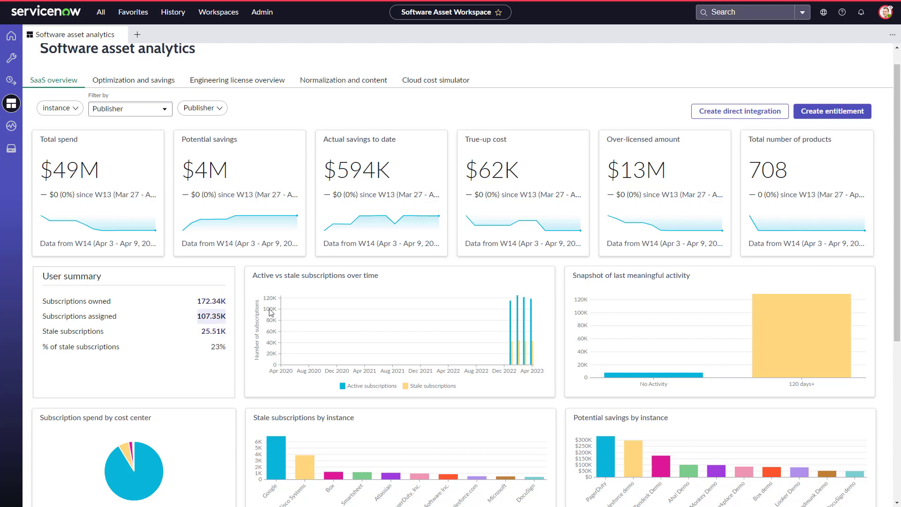
- Browse the integration types offered for a new direct integration profile and leave without creating one
click(766, 116)
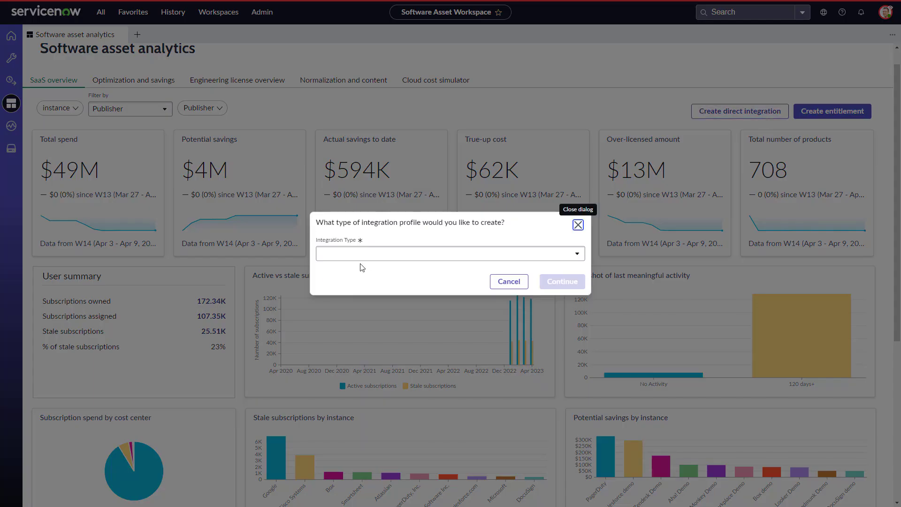
click(372, 254)
scroll(373, 345, down, 2)
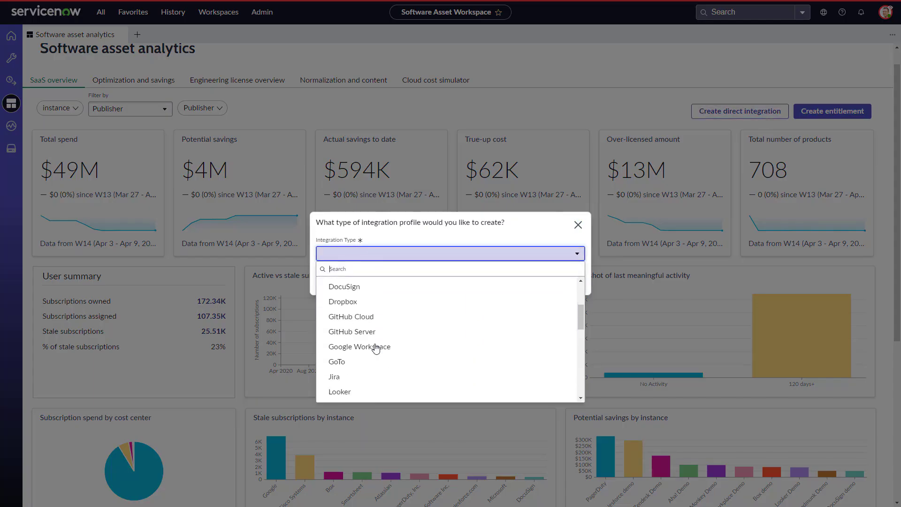
scroll(376, 348, down, 4)
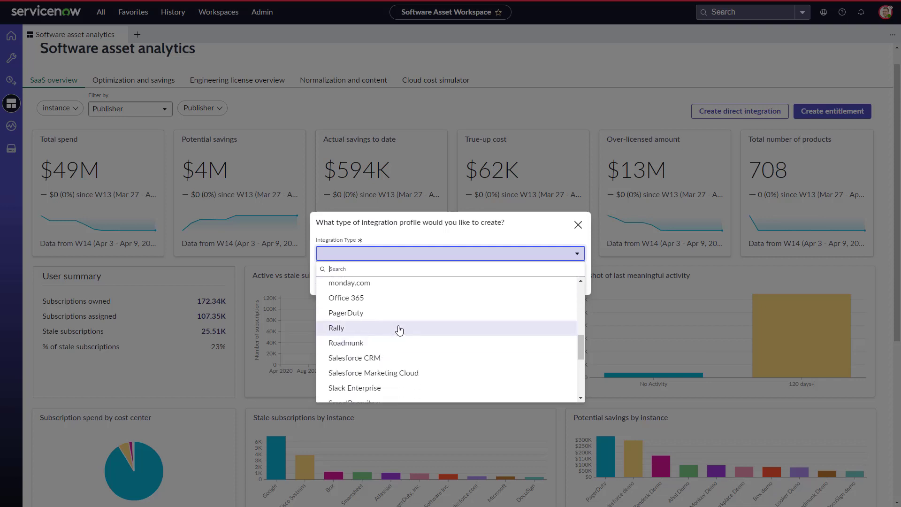
scroll(396, 331, down, 3)
scroll(387, 331, up, 3)
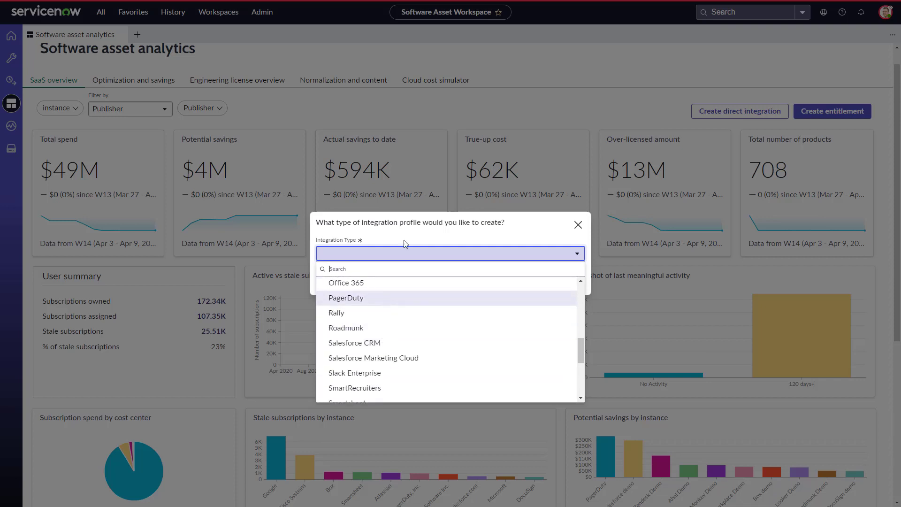
click(577, 224)
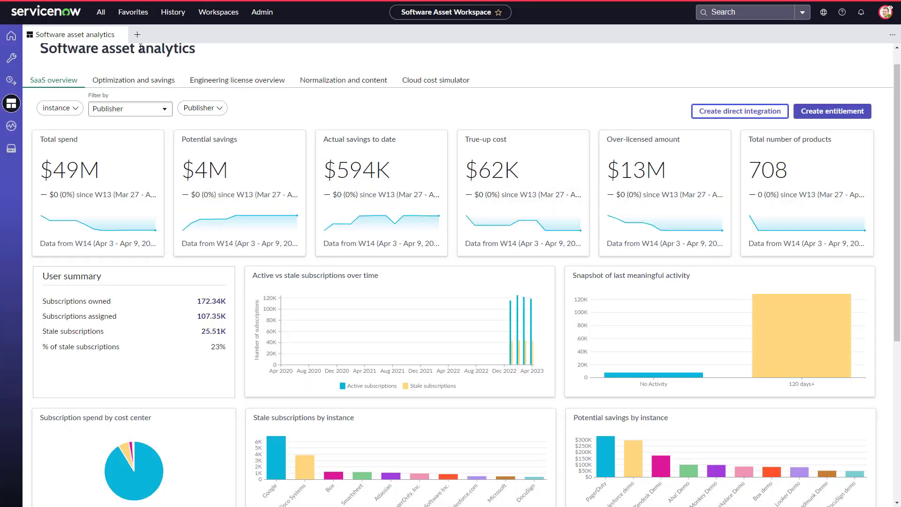
- Search the application navigator for saas, open Direct Integration Profiles, and open the Calendly Subscription profile
click(104, 16)
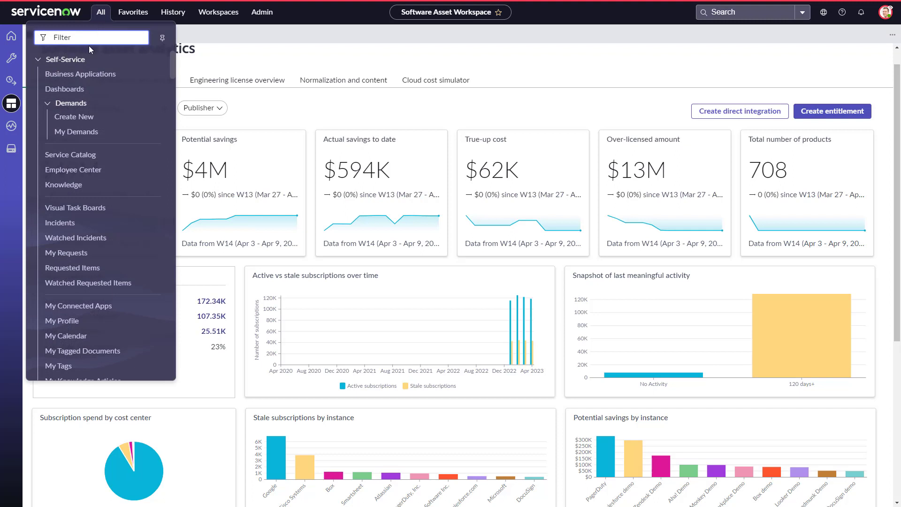
text(saas)
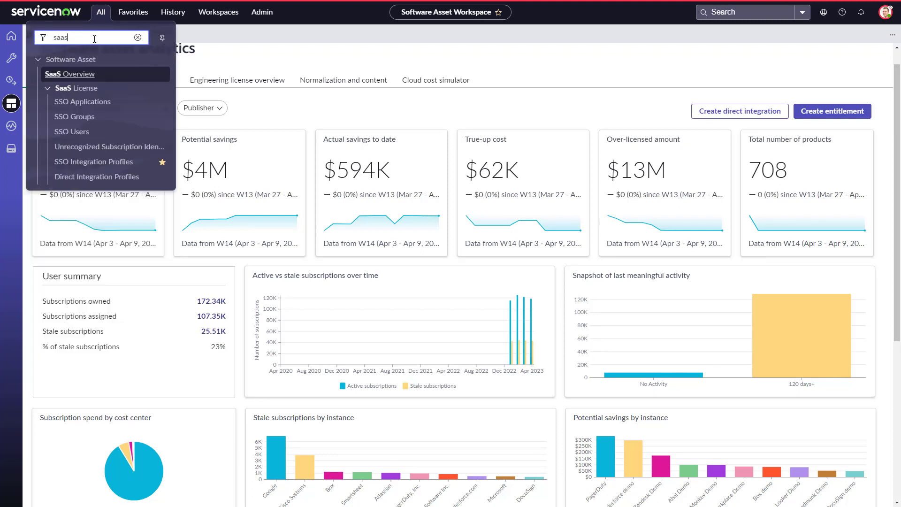
click(102, 183)
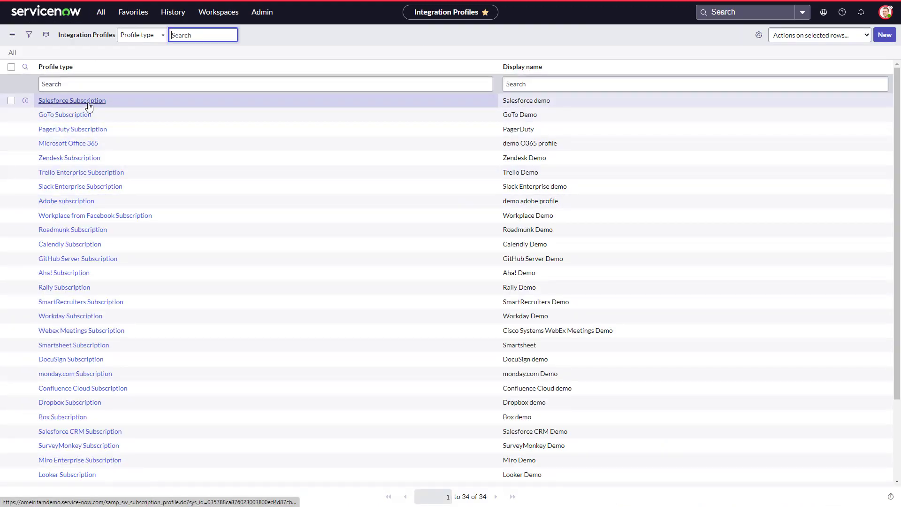
click(68, 248)
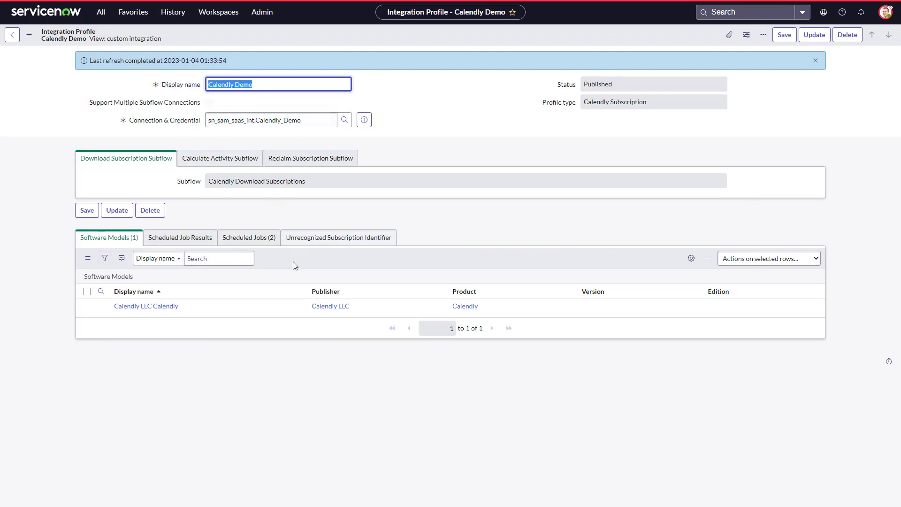
- Check the Calendly profile's scheduled jobs and open its linked Calendly LLC Calendly software model
click(246, 245)
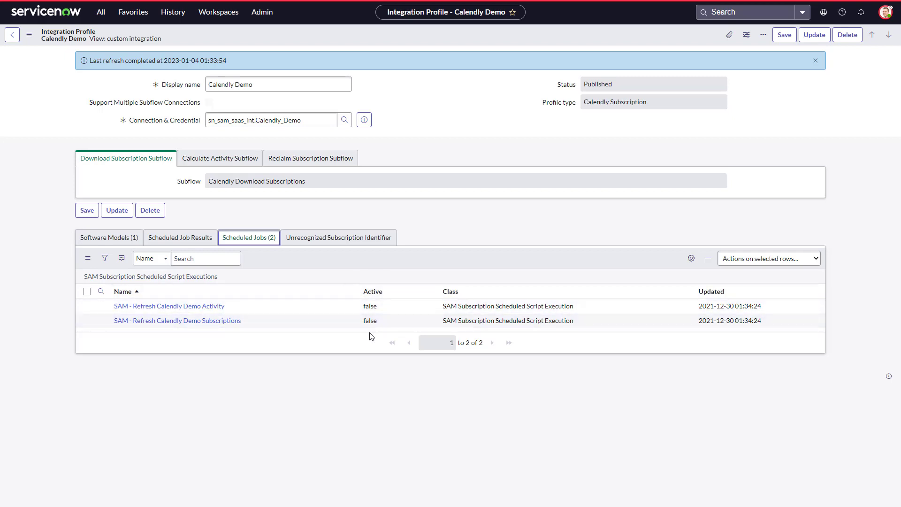
click(126, 238)
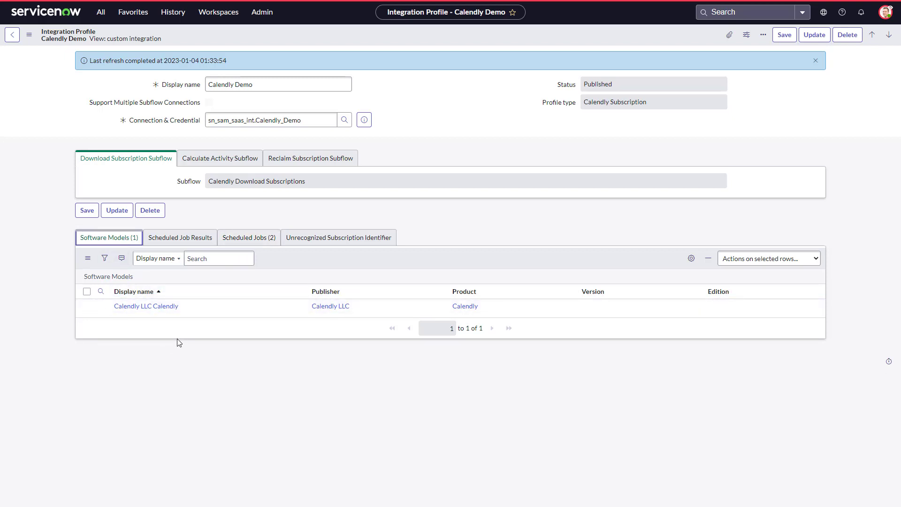
click(169, 310)
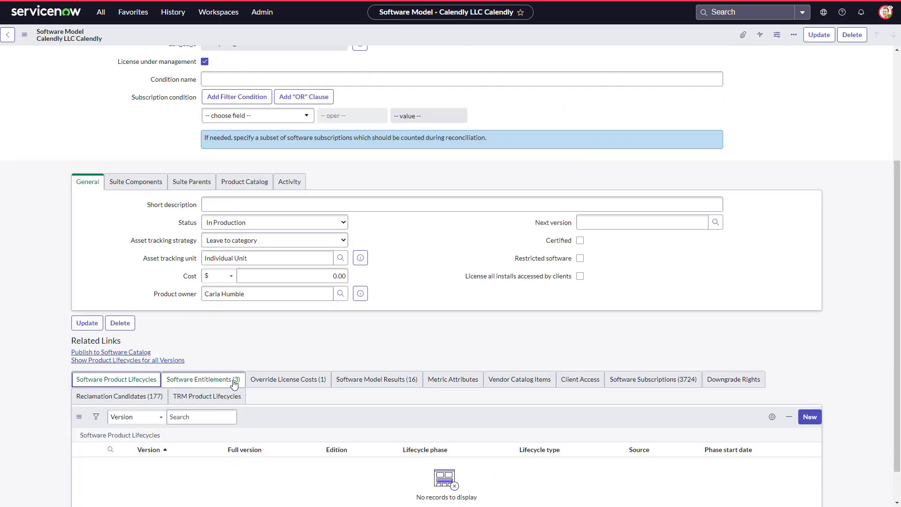
- Review the Calendly software model's software entitlements and its list of software subscriptions
scroll(447, 336, up, 4)
scroll(449, 336, down, 4)
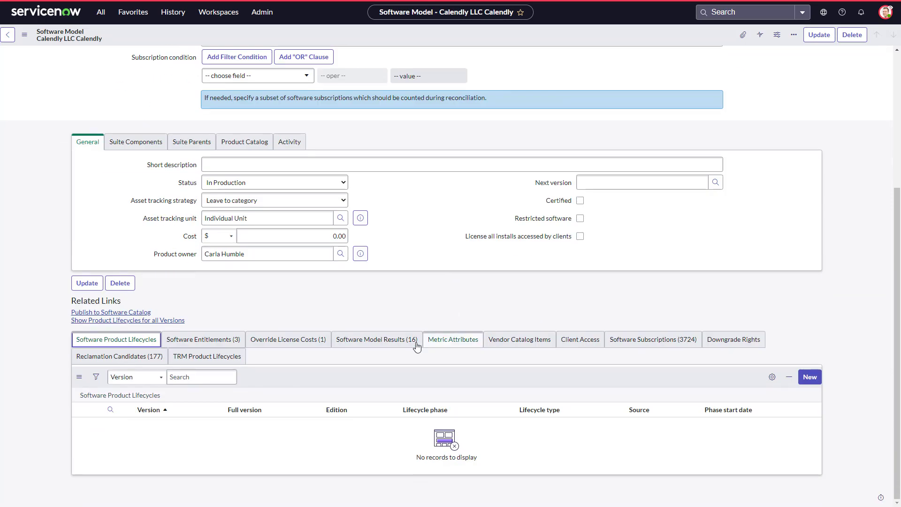
click(234, 345)
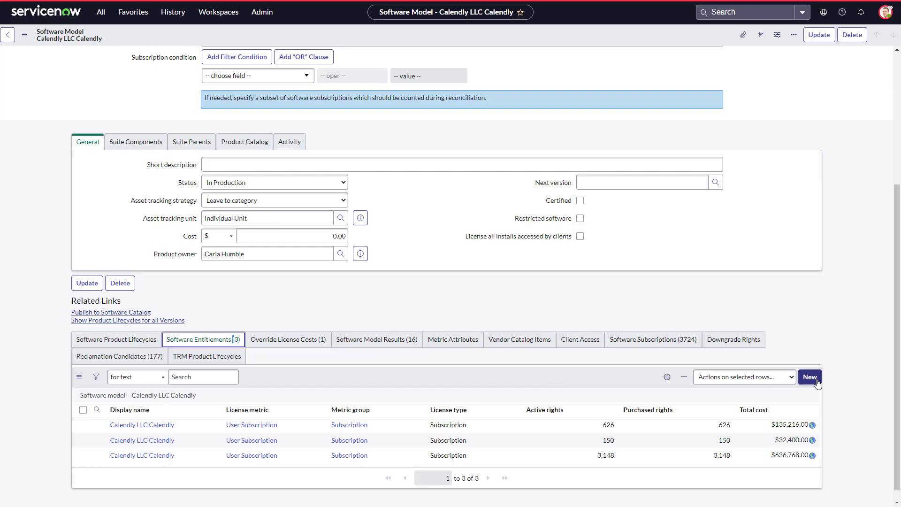
click(649, 345)
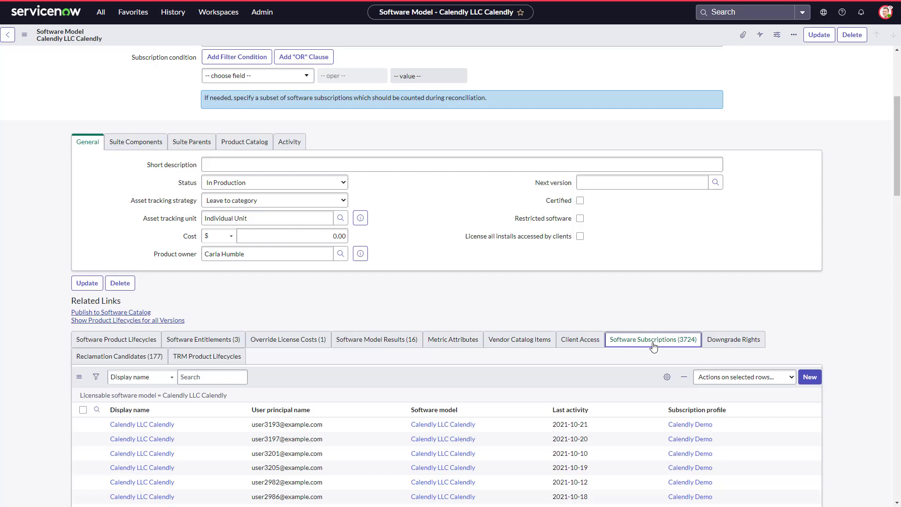
scroll(653, 347, down, 3)
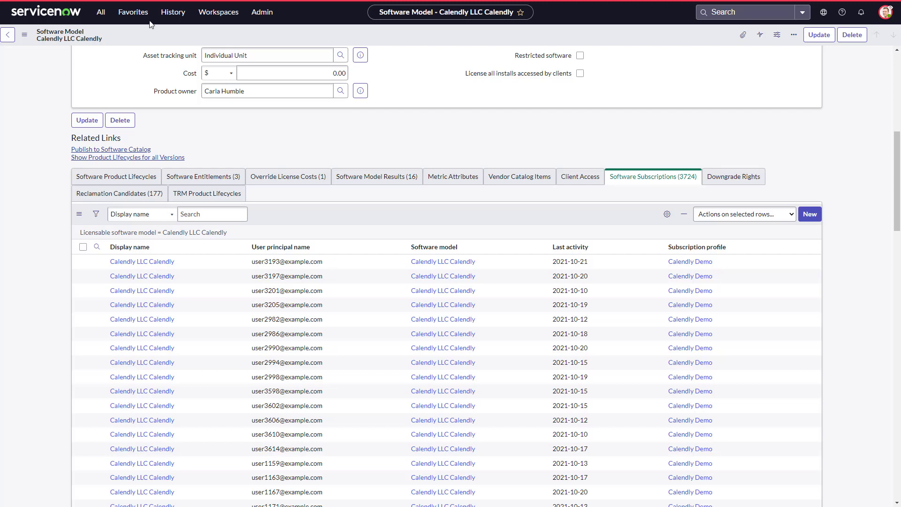
- Return to the Software Asset Workspace analytics and open the list behind Subscriptions assigned
click(216, 16)
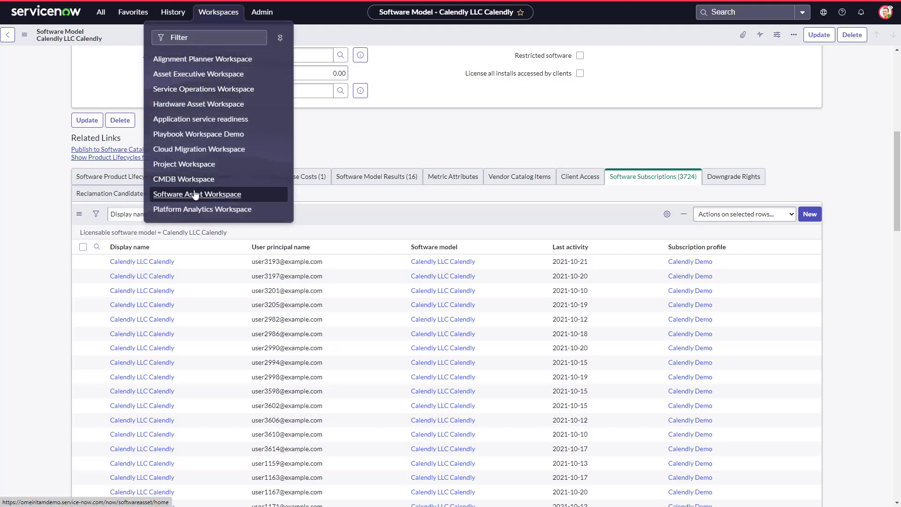
click(162, 194)
click(11, 104)
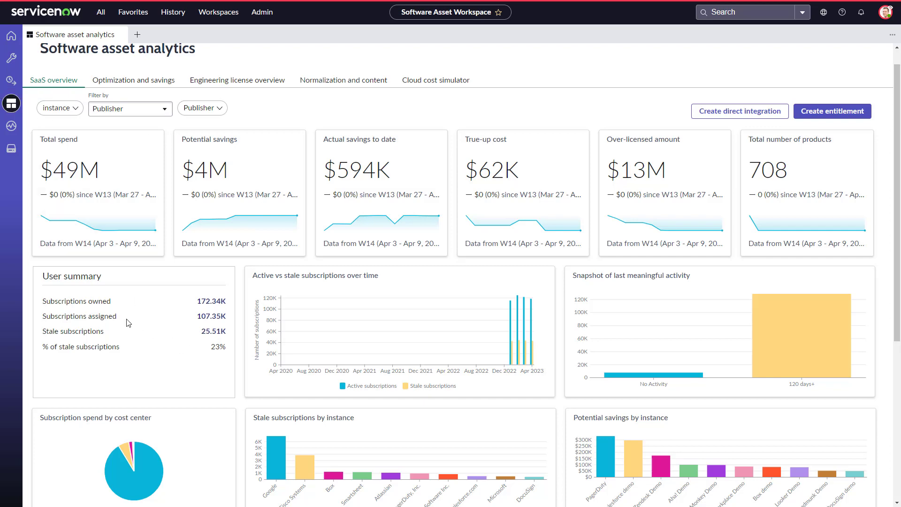
click(217, 317)
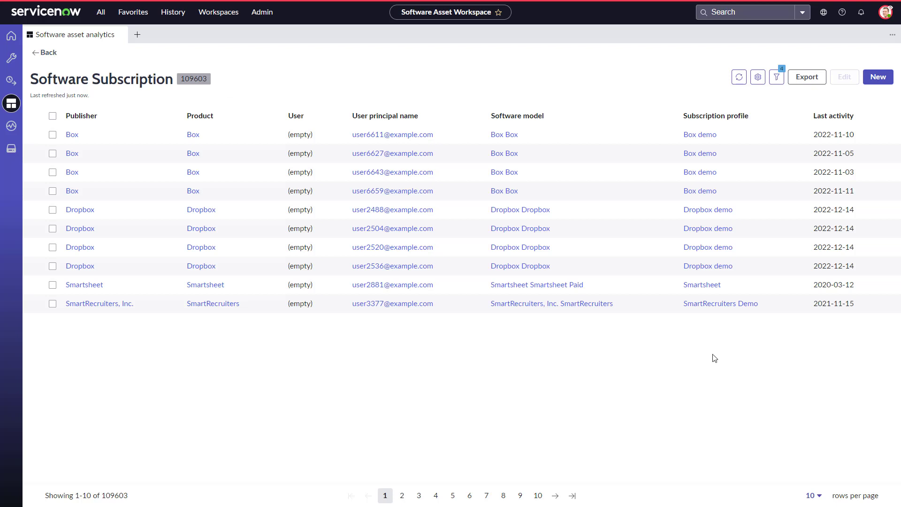
- Filter the software subscriptions to those whose Subscription profile contains dropbox, and clear that filter again
click(797, 117)
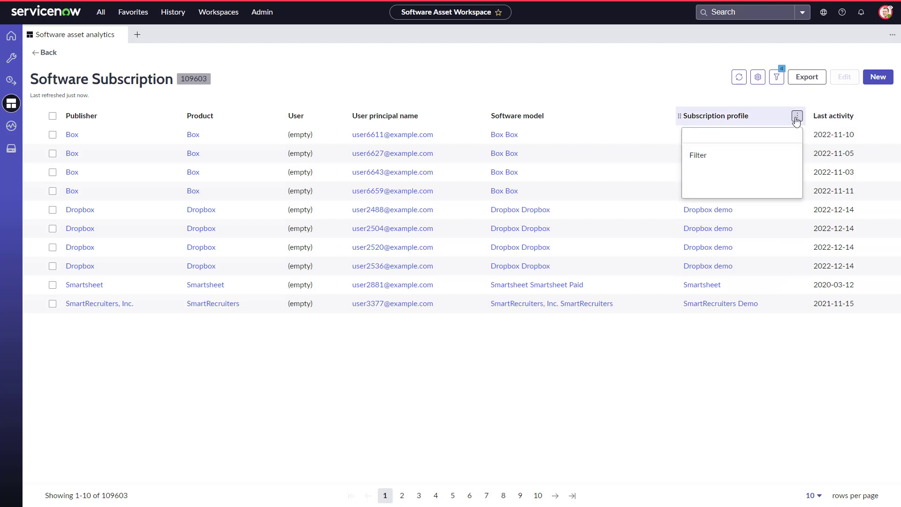
click(722, 185)
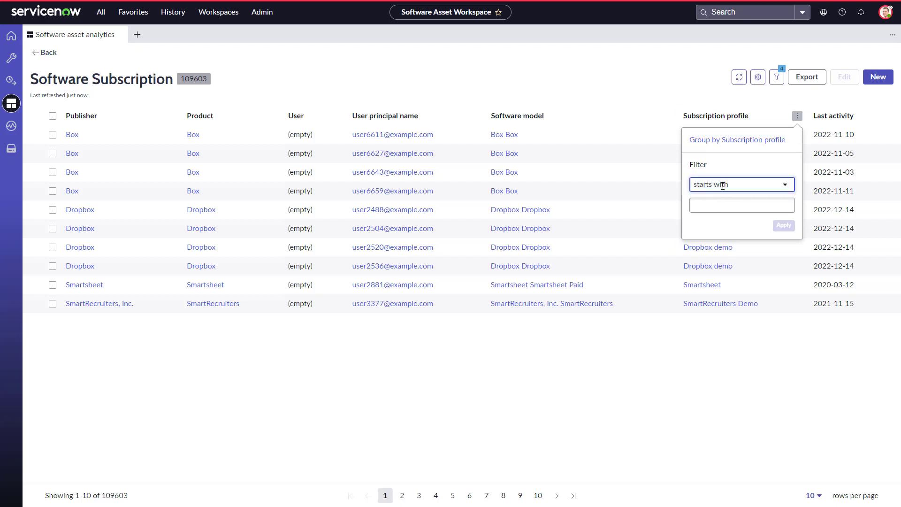
click(719, 230)
click(725, 207)
text(dropbox)
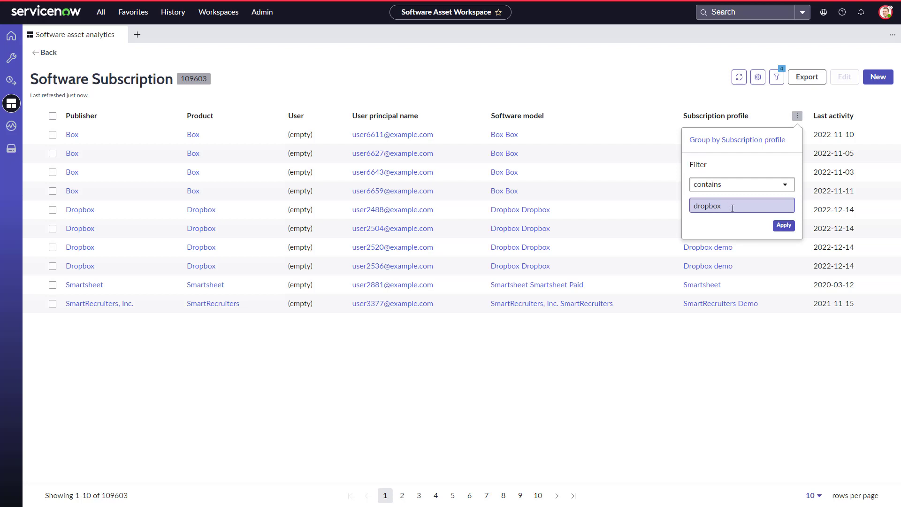
click(784, 226)
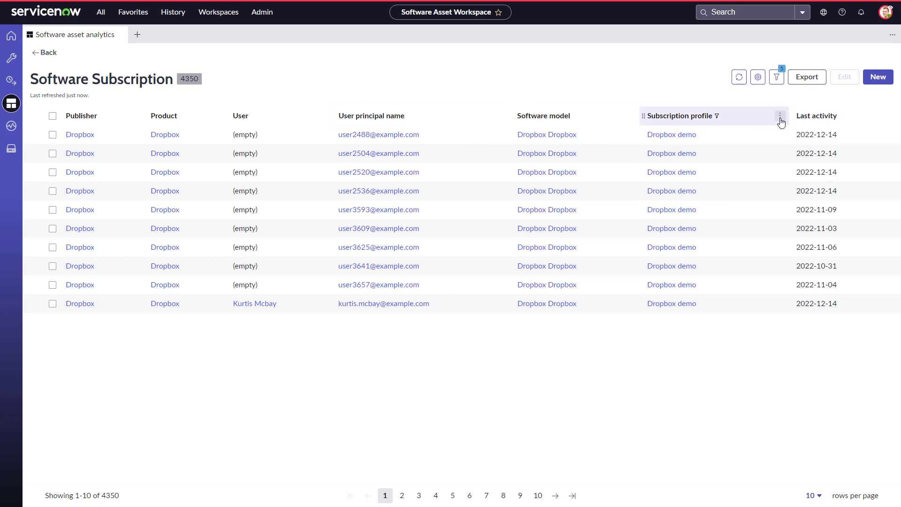
click(779, 116)
click(698, 226)
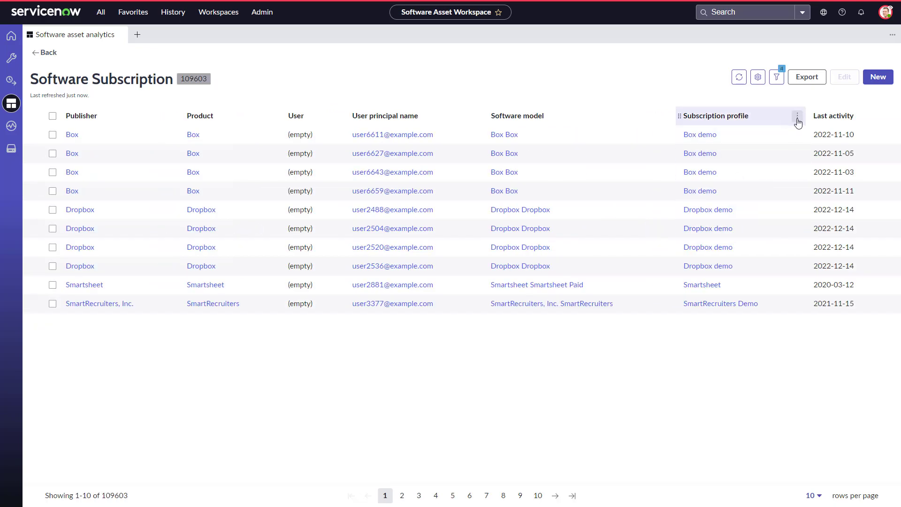
- Filter the software subscriptions to those whose Subscription profile contains 365
click(797, 117)
click(744, 186)
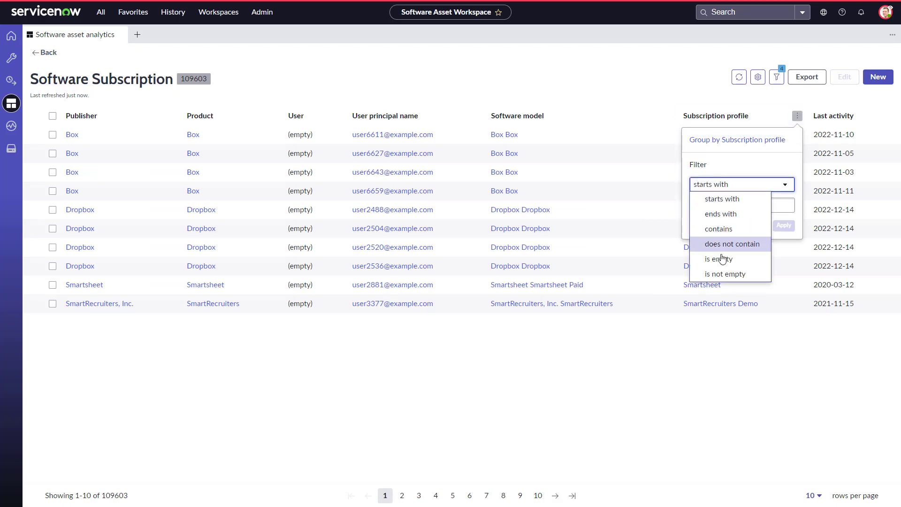
click(726, 230)
click(717, 204)
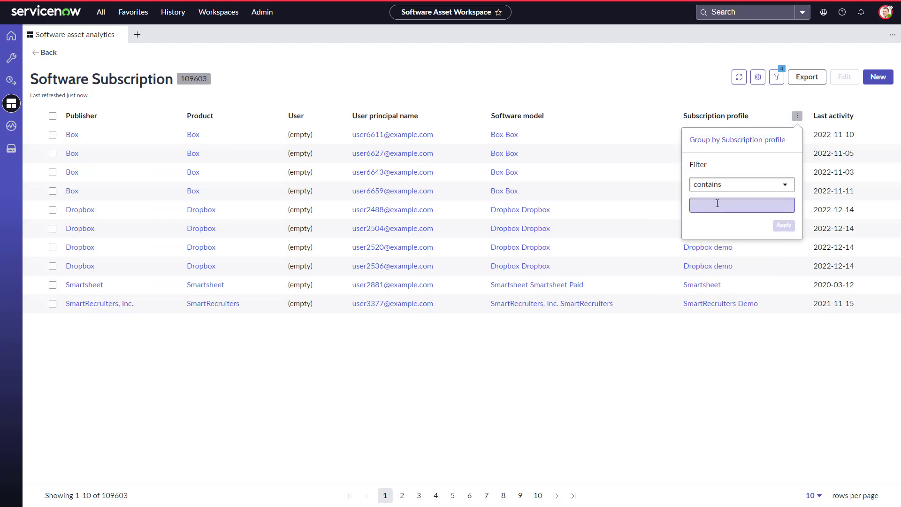
text(box)
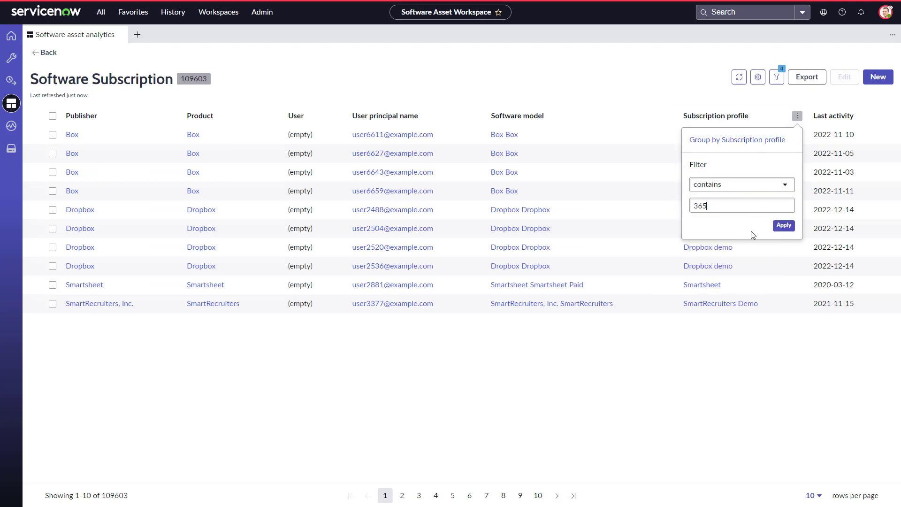
click(782, 226)
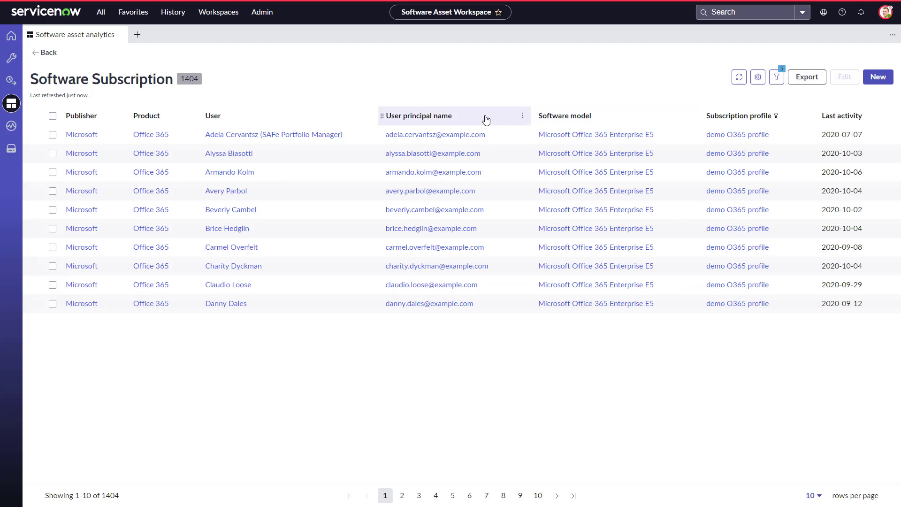
- Group the filtered subscriptions by Software model and inspect the Microsoft Dynamics 365 for Sales Professional group
click(690, 115)
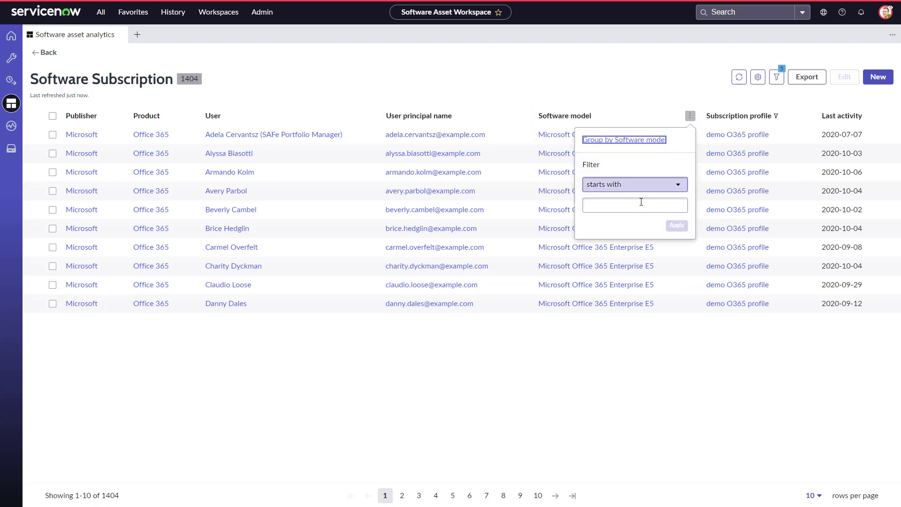
click(619, 141)
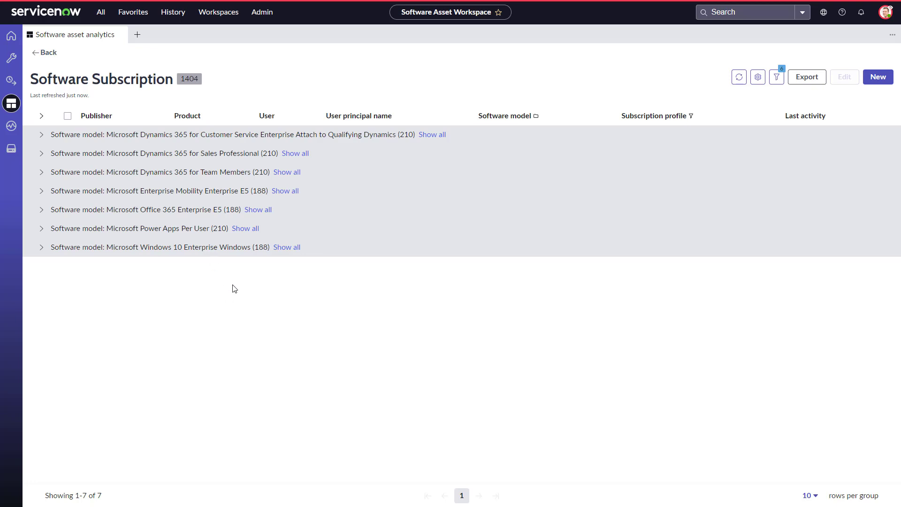
click(42, 154)
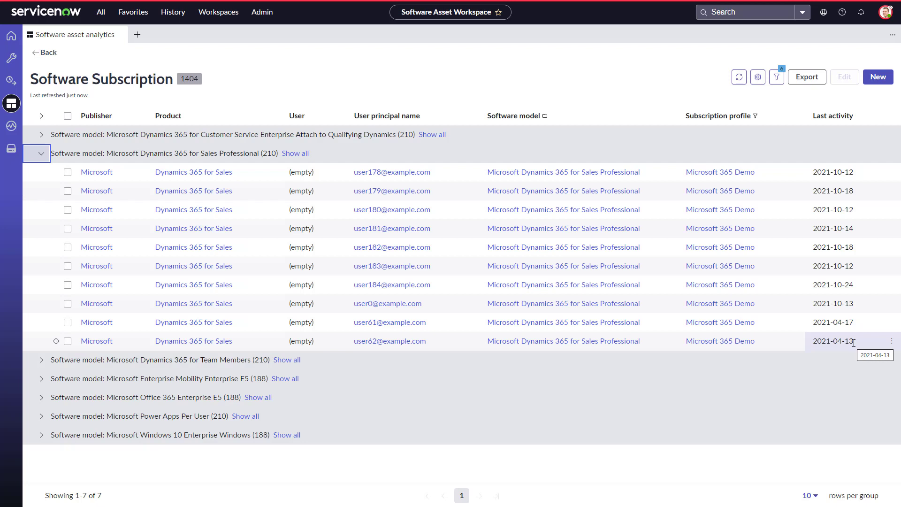
click(41, 155)
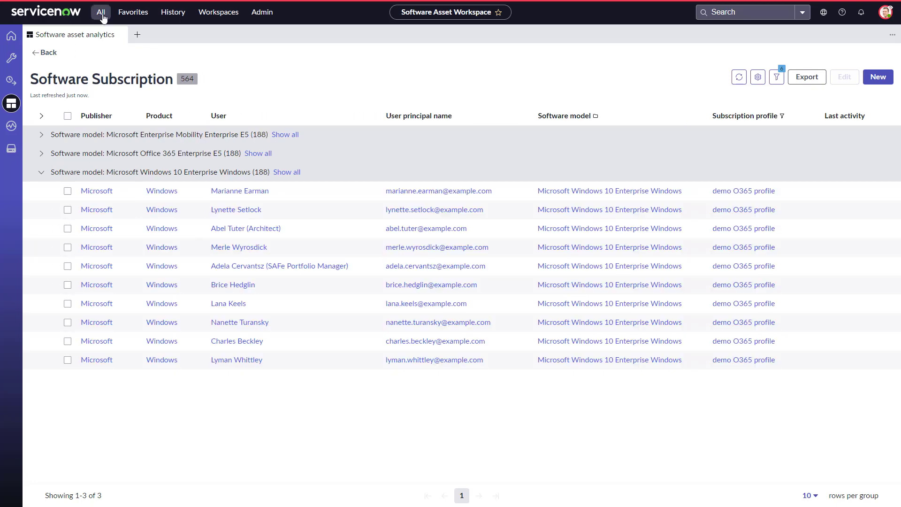
- Find the software asset Reclamation Rules through a reclam search and filter them to those that apply to Subscription Software
click(102, 14)
double_click(38, 37)
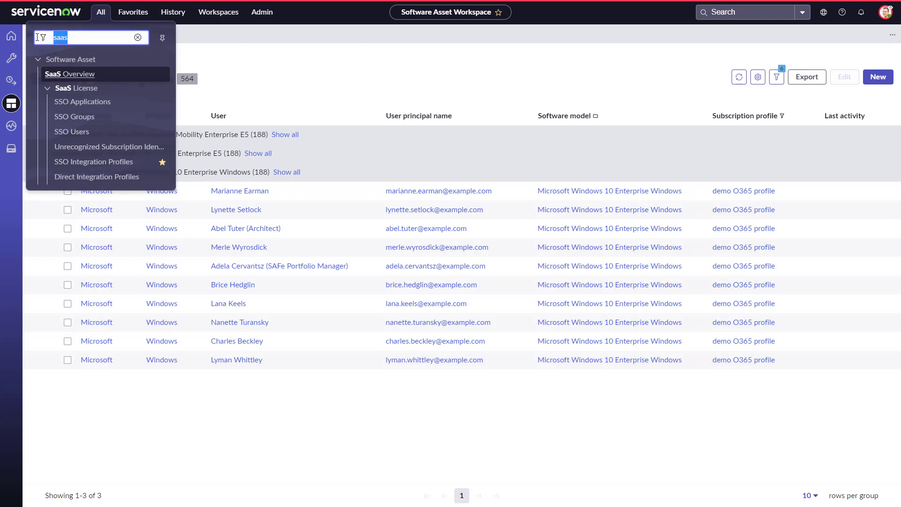
text(reclam)
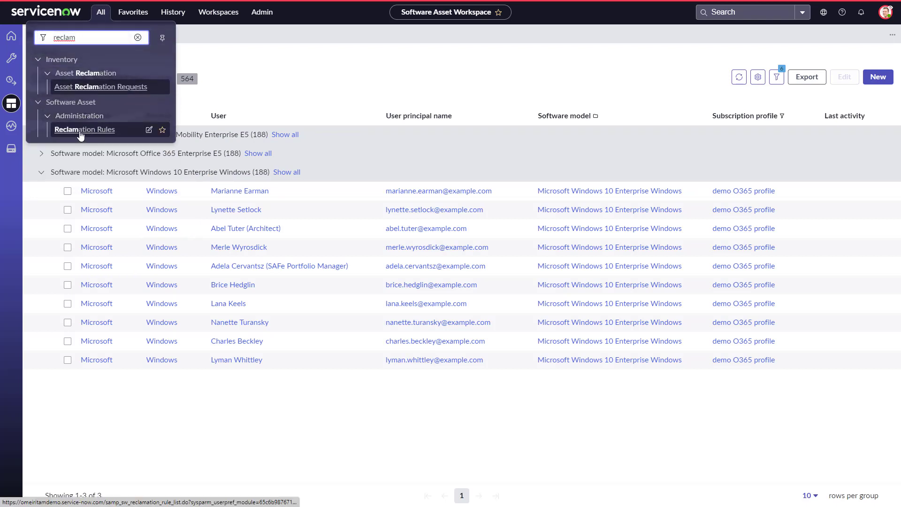
click(80, 133)
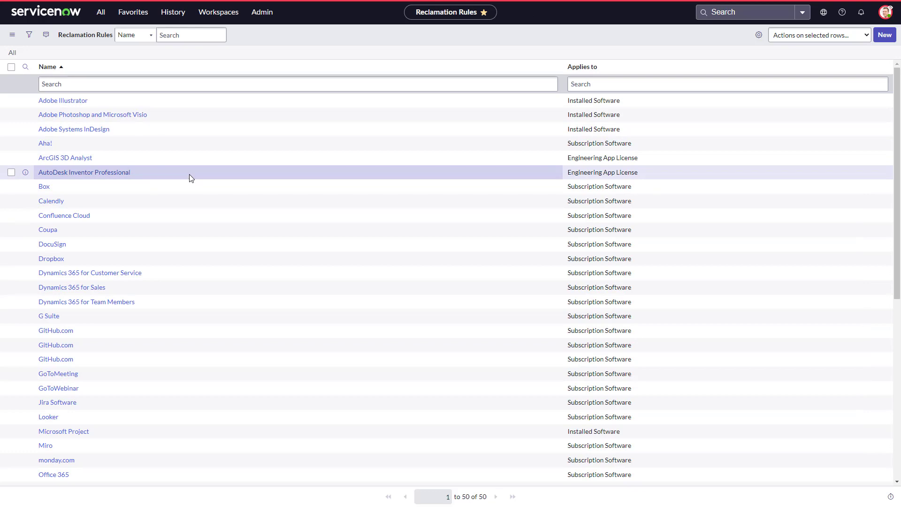
right_click(607, 186)
click(623, 193)
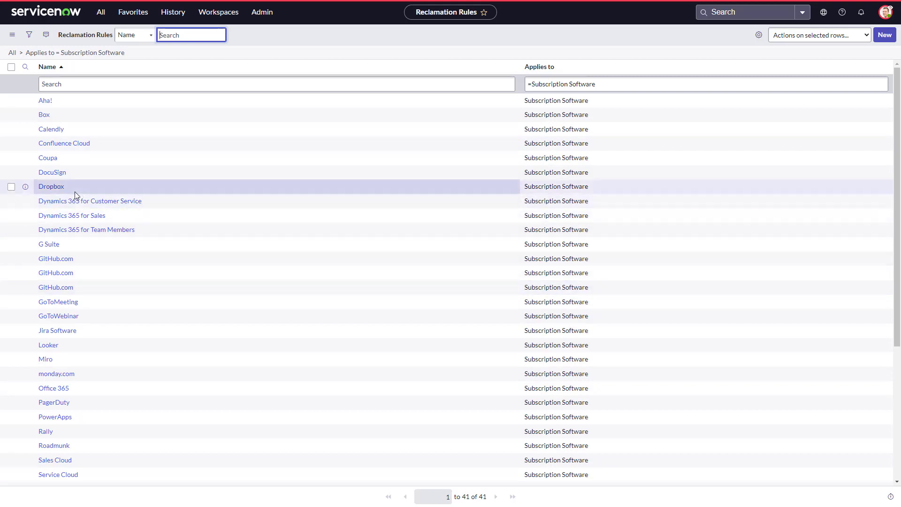
- Open the Dropbox reclamation rule and review the available Last activity threshold options
click(60, 188)
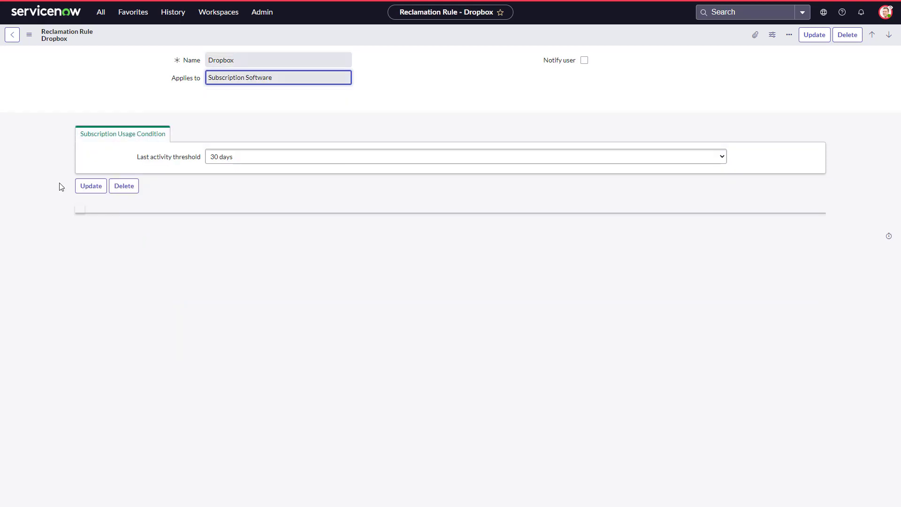
click(231, 162)
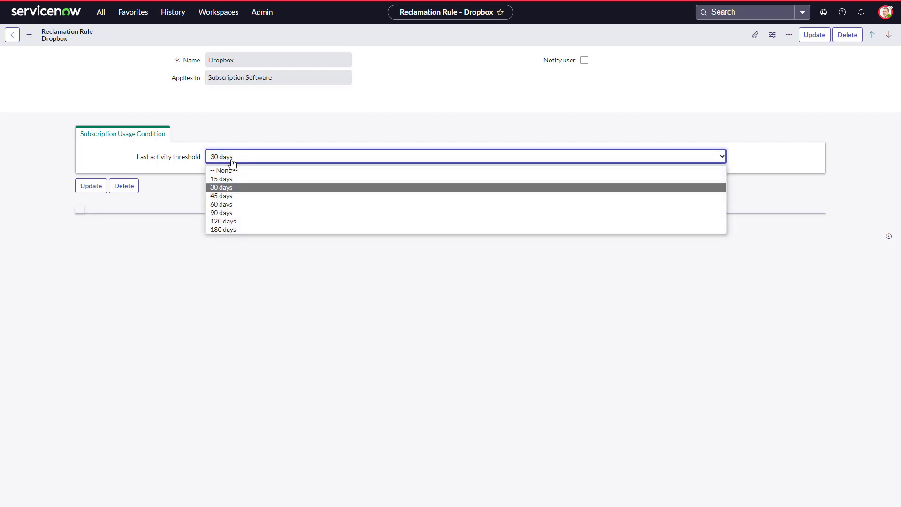
click(257, 273)
- Enable Notify user on the Dropbox rule and inspect the Days before auto-reclamation field
click(585, 63)
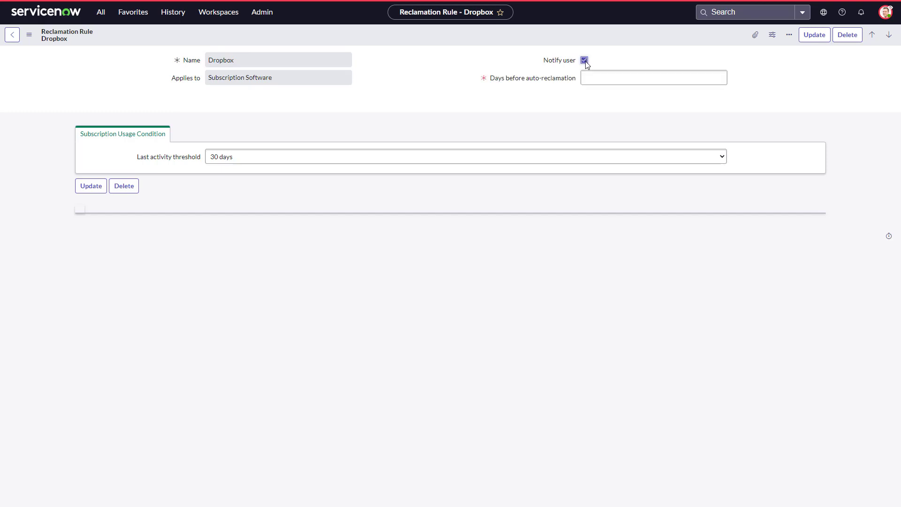
click(616, 81)
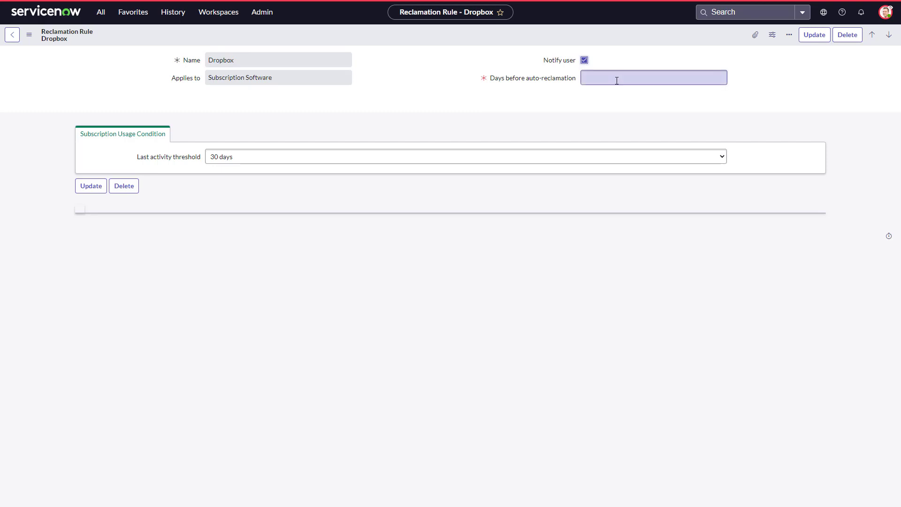
click(616, 80)
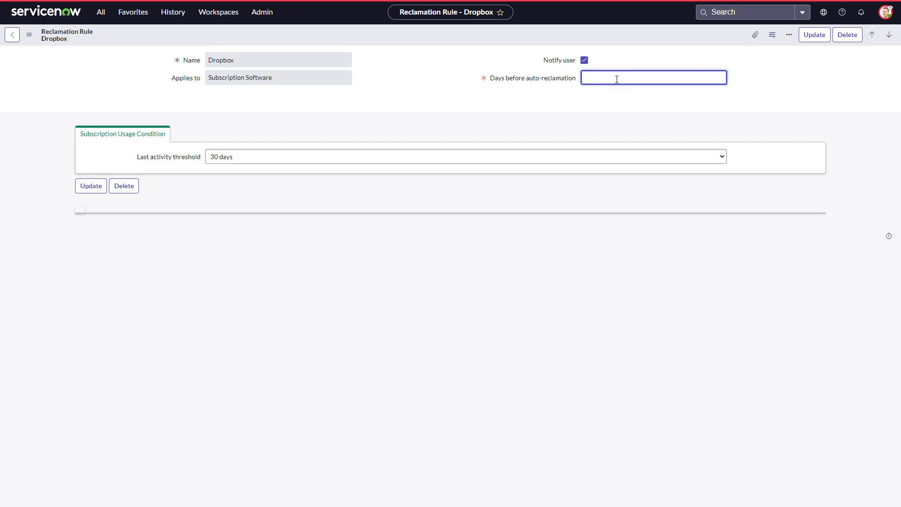
click(613, 65)
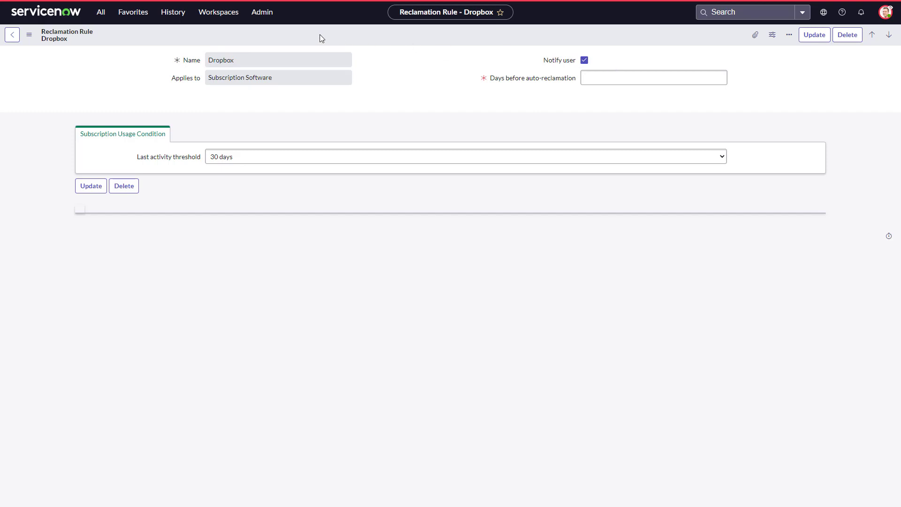
- Return to the Software Asset Workspace, leaving the Dropbox reclamation rule without saving the changes
click(223, 18)
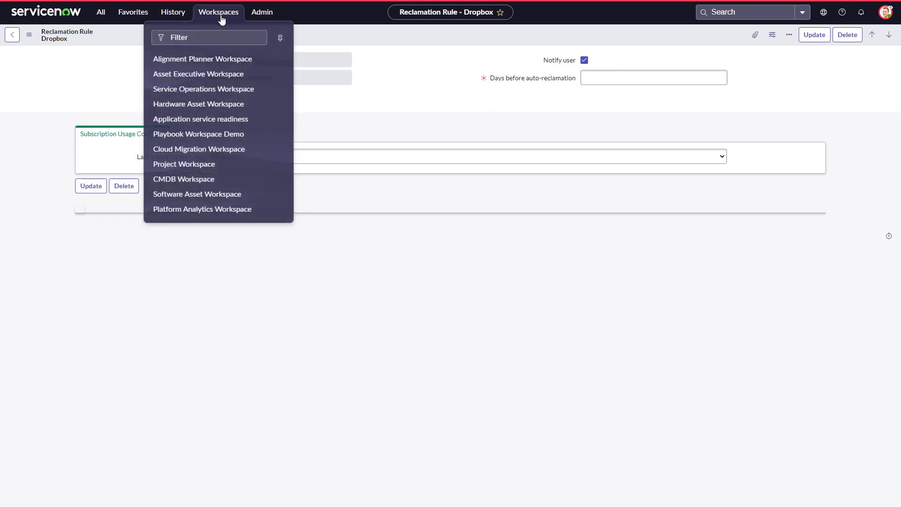
click(187, 196)
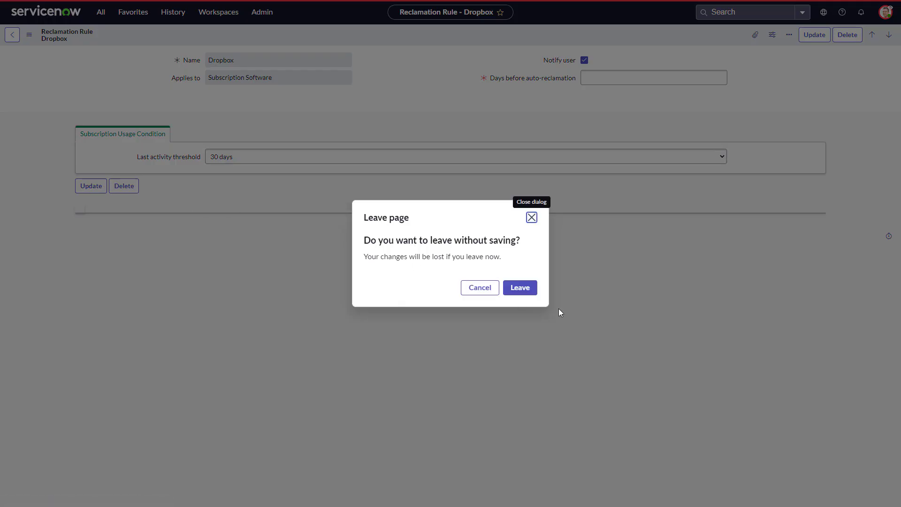
click(521, 287)
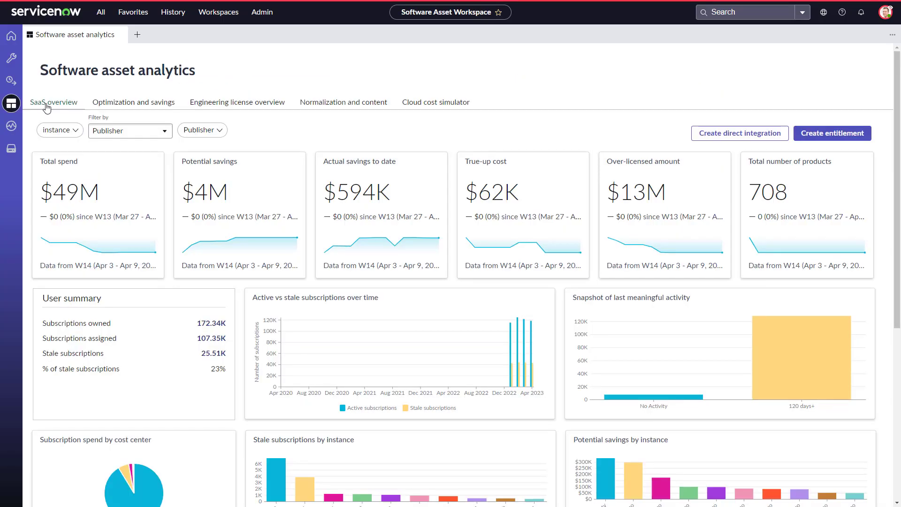
- Open the first Box removal candidate behind Potential savings and review its user subscription and description
click(217, 201)
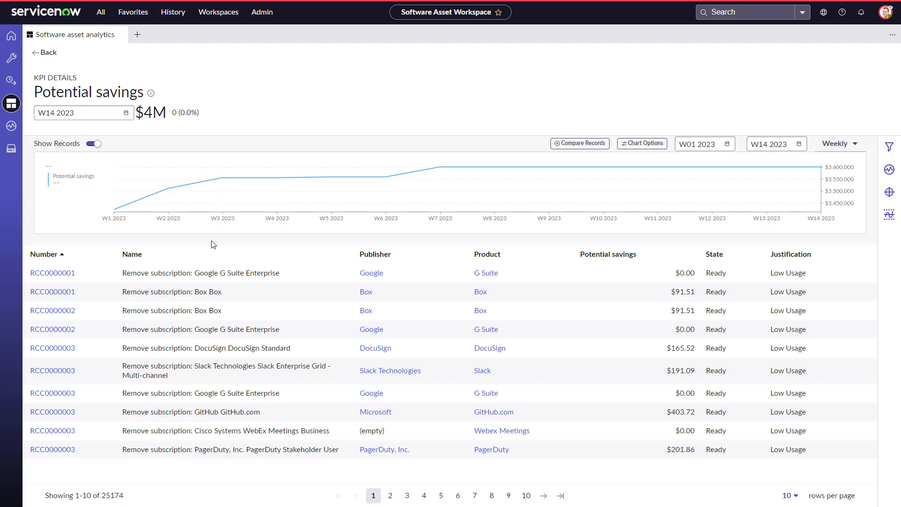
click(61, 293)
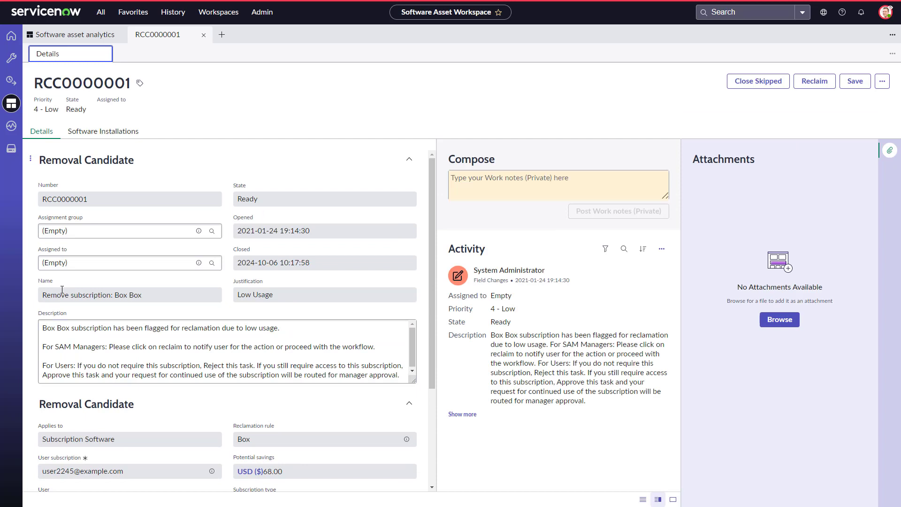
drag(126, 471, 41, 465)
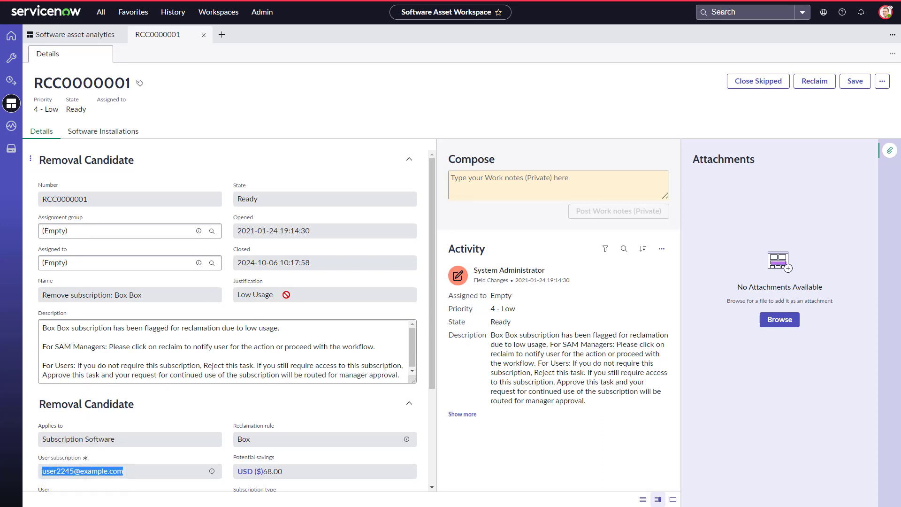
drag(42, 327, 418, 394)
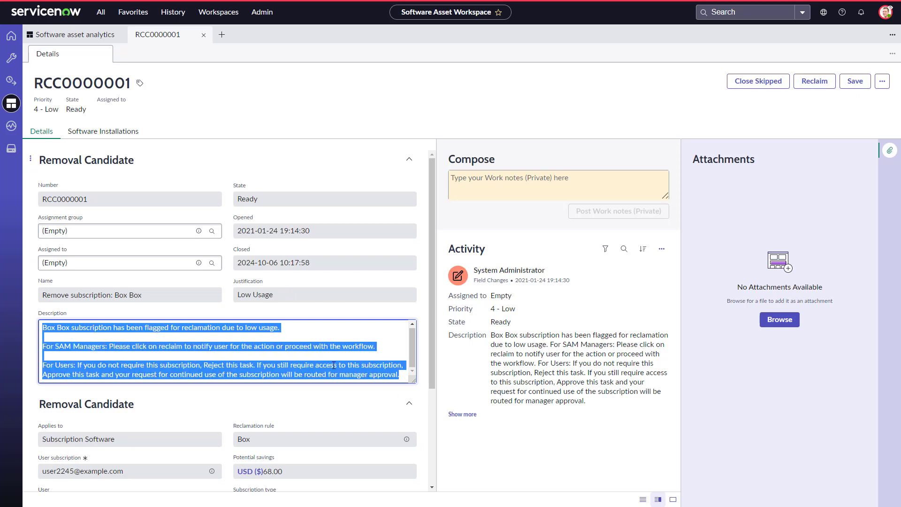
click(252, 312)
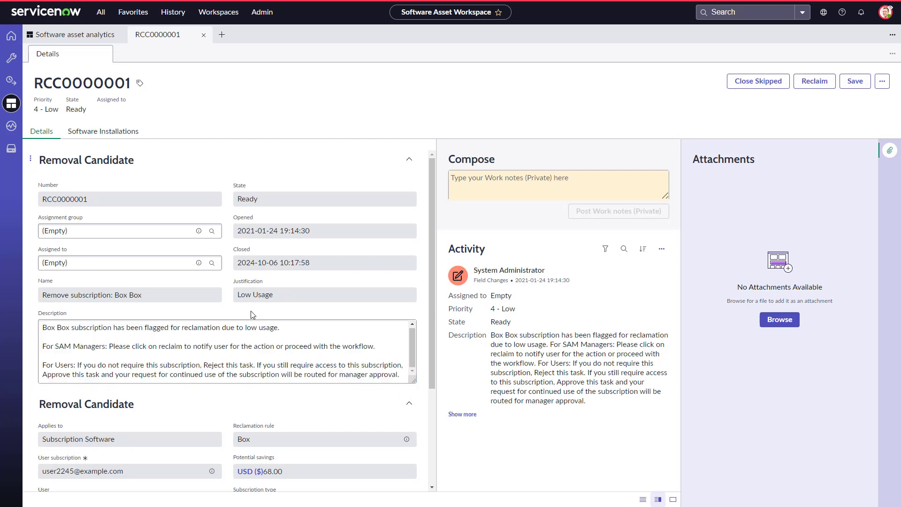
- Reclaim the Box subscription, set its removal candidate to Closed Complete, and close the record
click(805, 83)
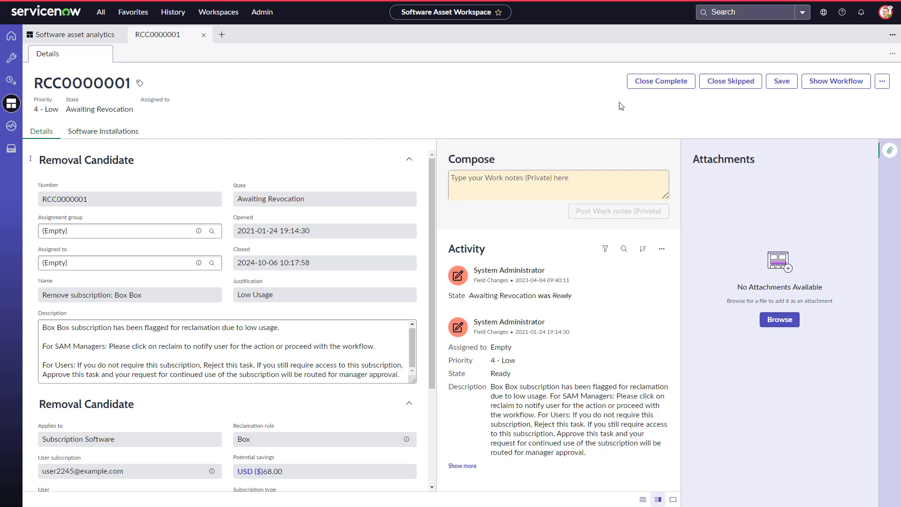
click(680, 88)
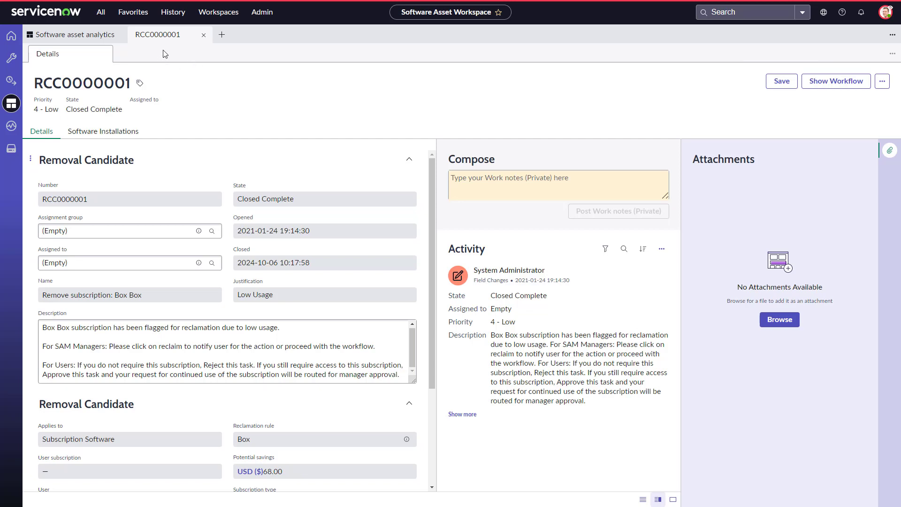
click(203, 36)
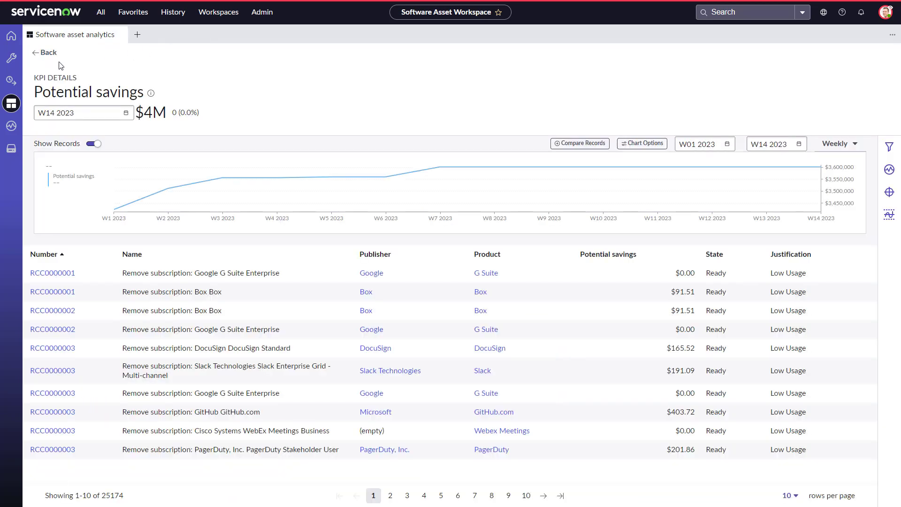
- View the records behind Actual savings to date and go back to the SaaS overview
click(45, 53)
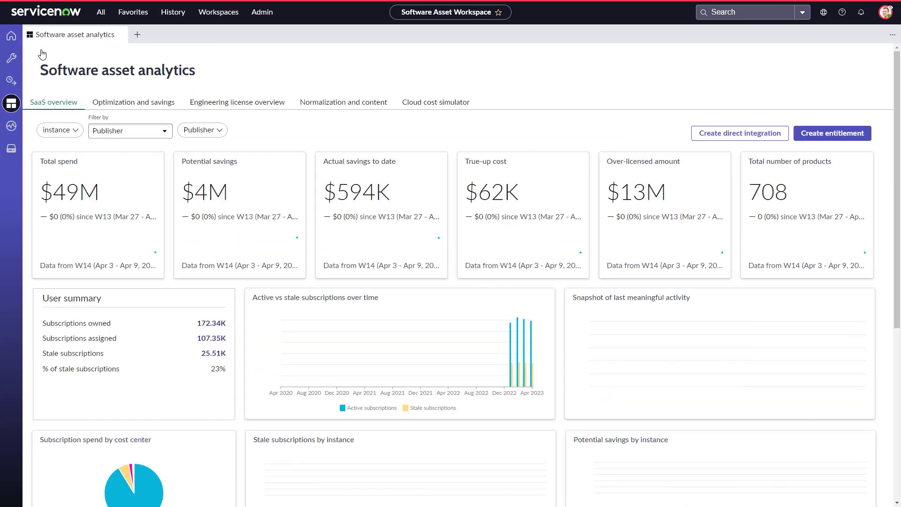
click(368, 198)
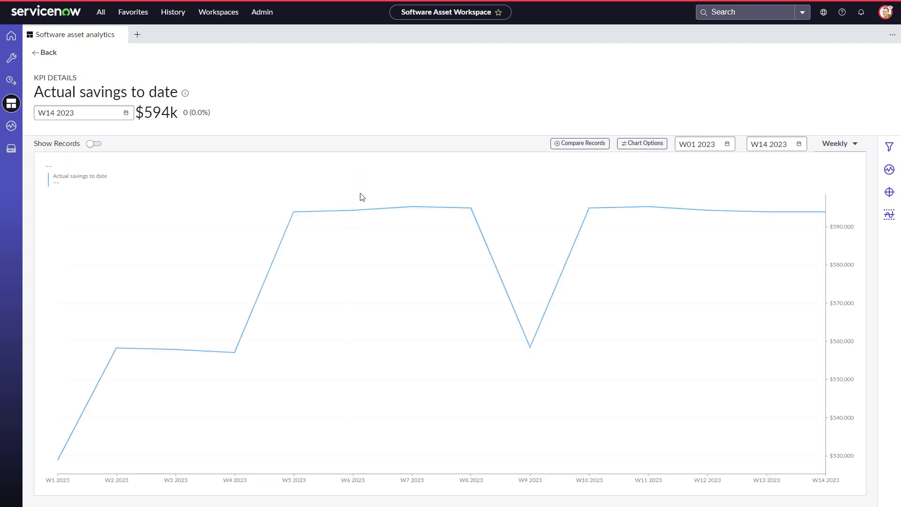
click(92, 143)
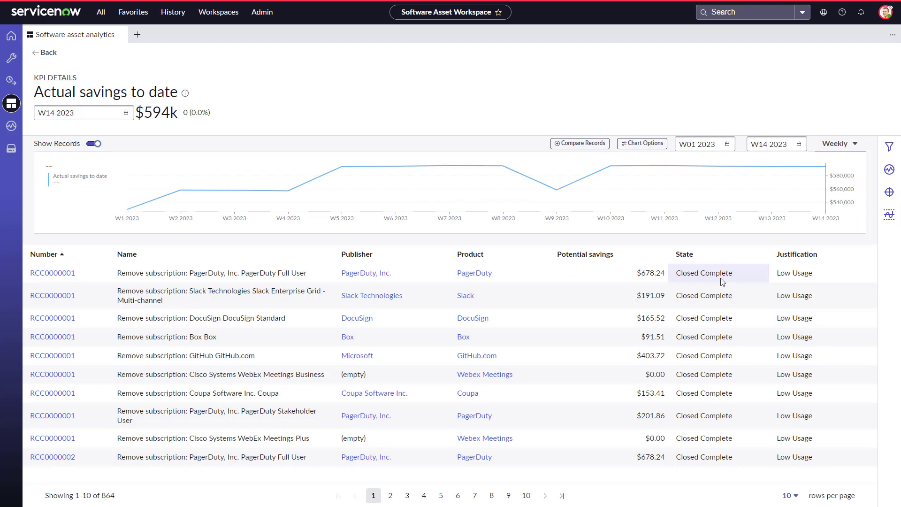
click(48, 53)
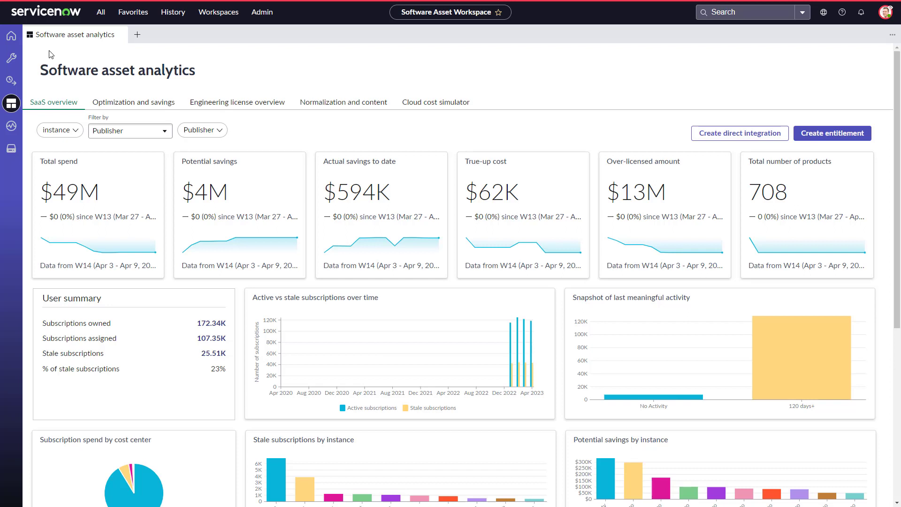
scroll(51, 54, down, 1)
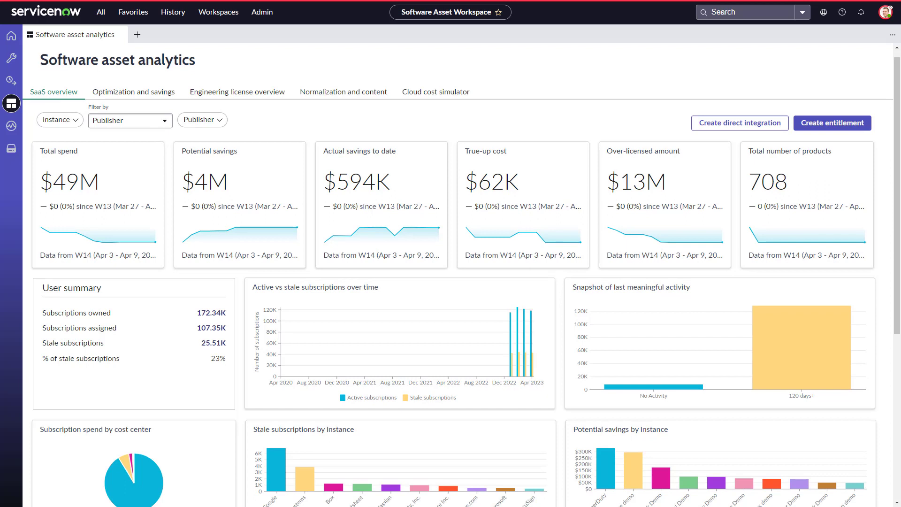